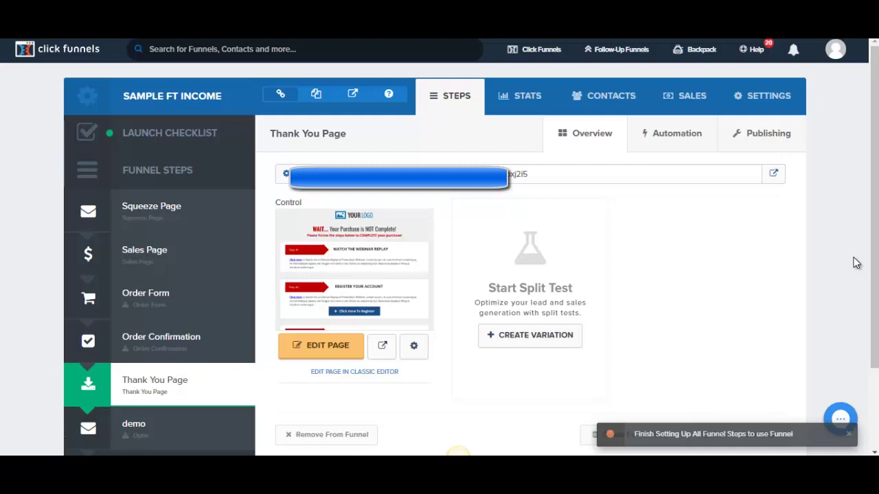
Open the SAMPLE FT INCOME funnel's Thank You Page in the page editor in a new tab
{"action": "right_click", "coordinate": [311, 361]}
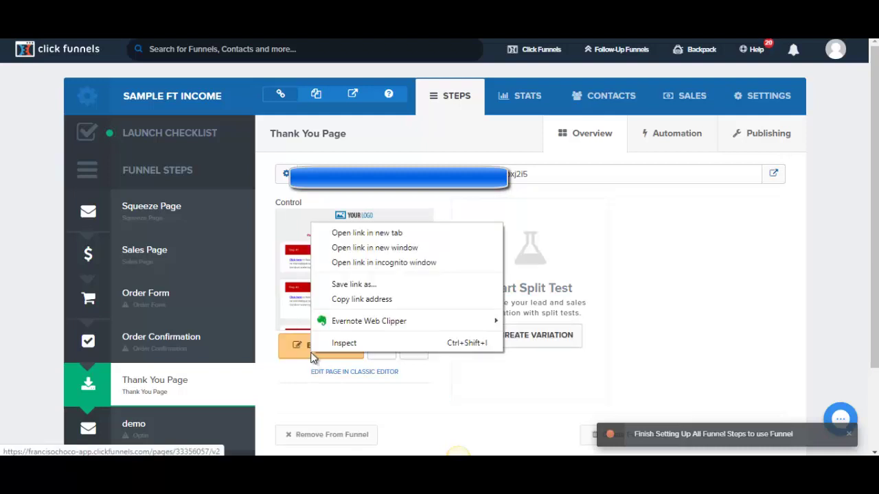
{"action": "left_click", "coordinate": [376, 234]}
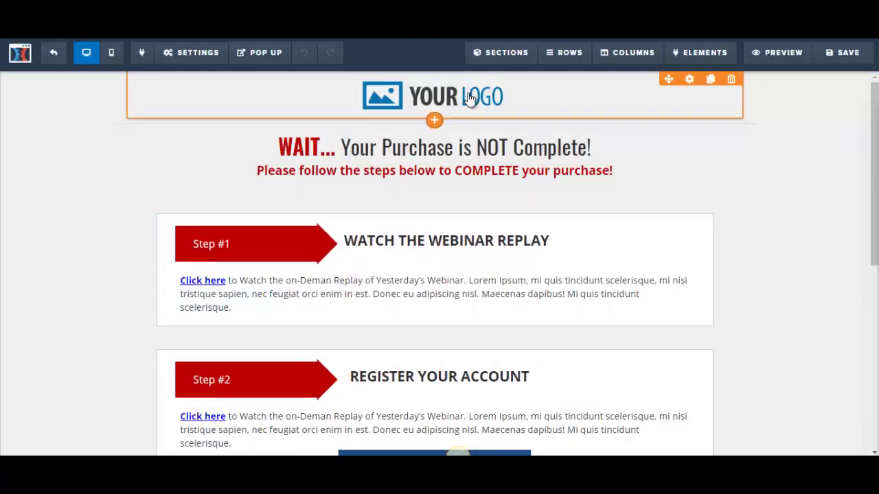
Delete the YOUR LOGO image element at the top of the Thank You Page
{"action": "left_click", "coordinate": [659, 99]}
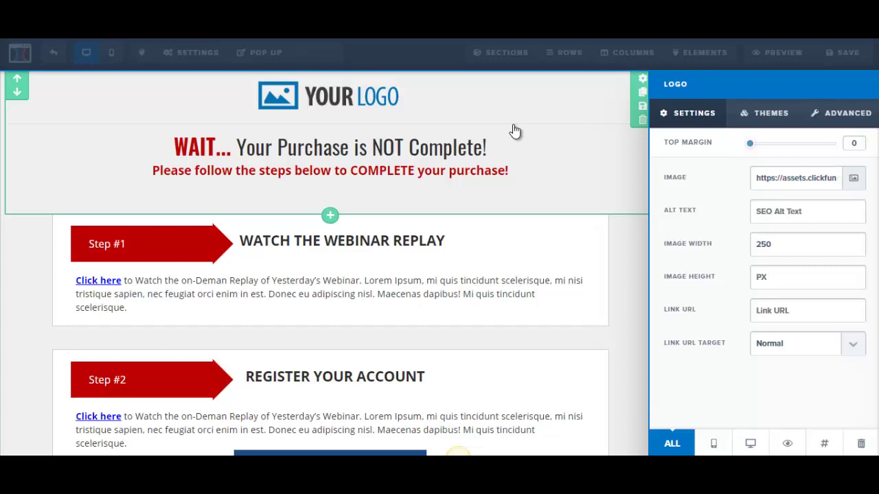
{"action": "left_click", "coordinate": [383, 102]}
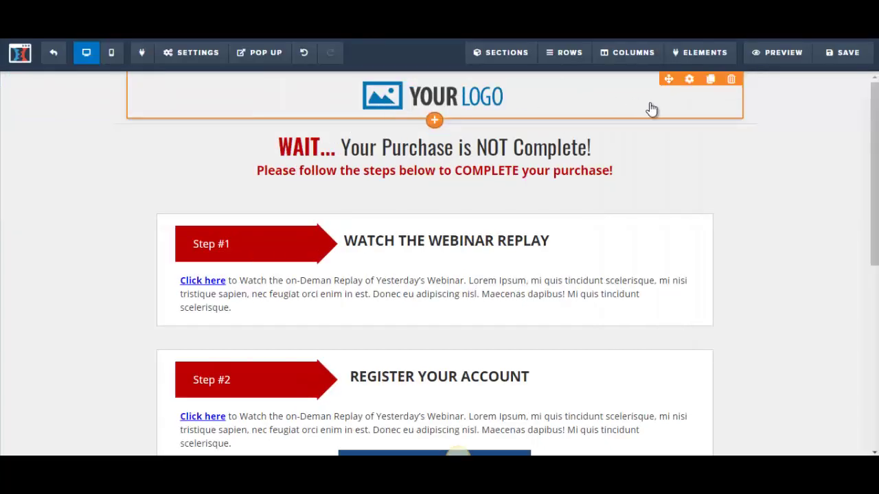
{"action": "left_click", "coordinate": [733, 86]}
{"action": "left_click", "coordinate": [502, 94]}
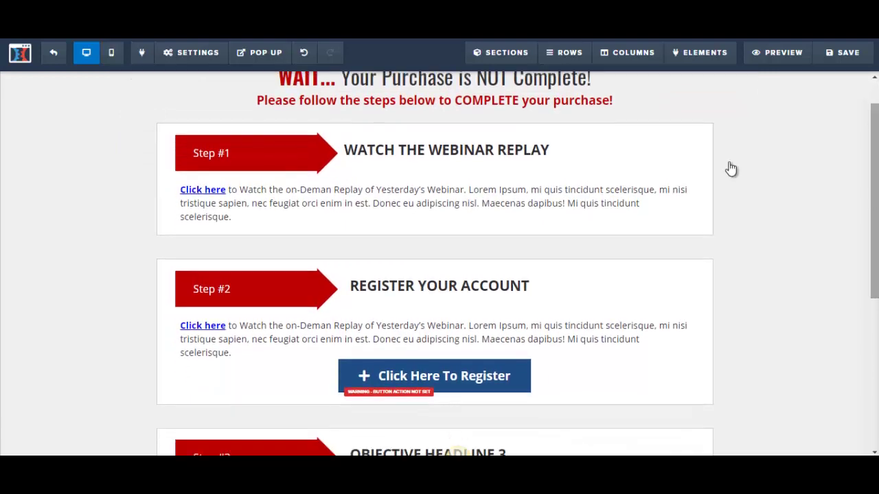
Replace the Step #1 heading WATCH THE WEBINAR REPLAY with 'Check your email'
{"action": "left_click", "coordinate": [358, 150]}
{"action": "left_click_drag", "start_coordinate": [346, 150], "coordinate": [579, 156]}
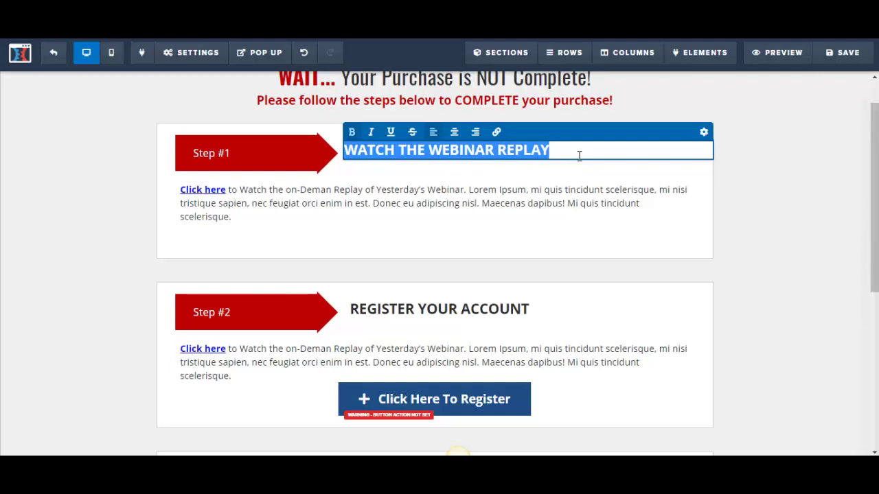
{"action": "type", "text": "Check your "}
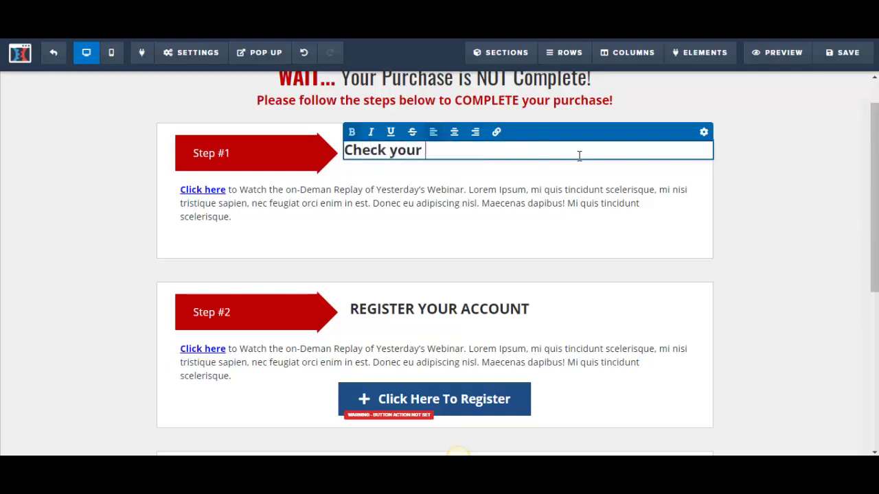
{"action": "type", "text": "emails"}
{"action": "key", "text": "BackSpace"}
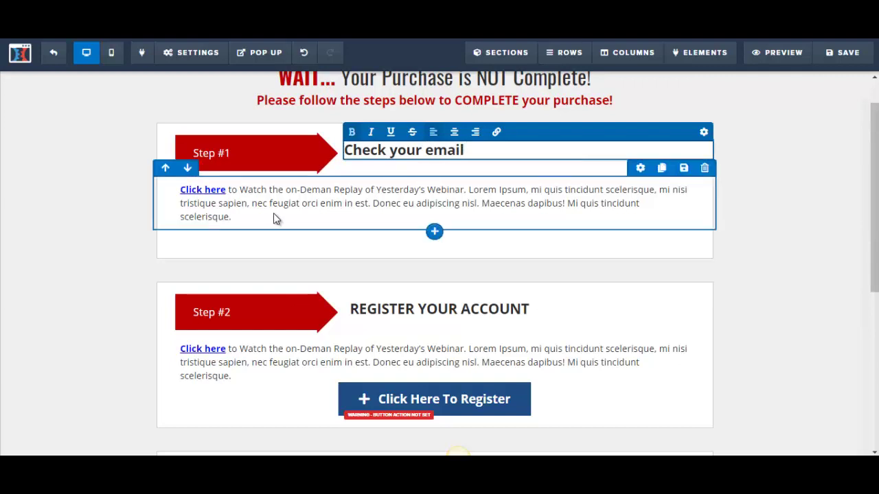
Delete the 'Click here' link text from the Step #1 paragraph
{"action": "left_click", "coordinate": [272, 212]}
{"action": "left_click", "coordinate": [295, 199]}
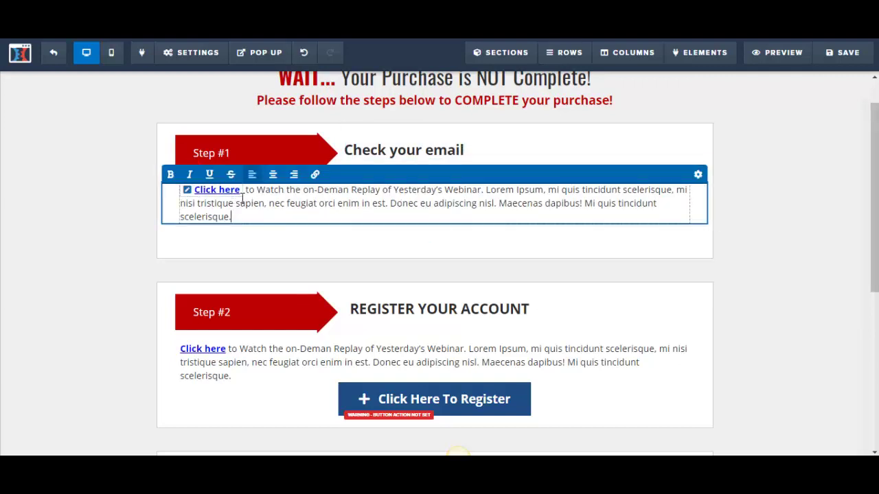
{"action": "left_click_drag", "start_coordinate": [246, 192], "coordinate": [196, 191]}
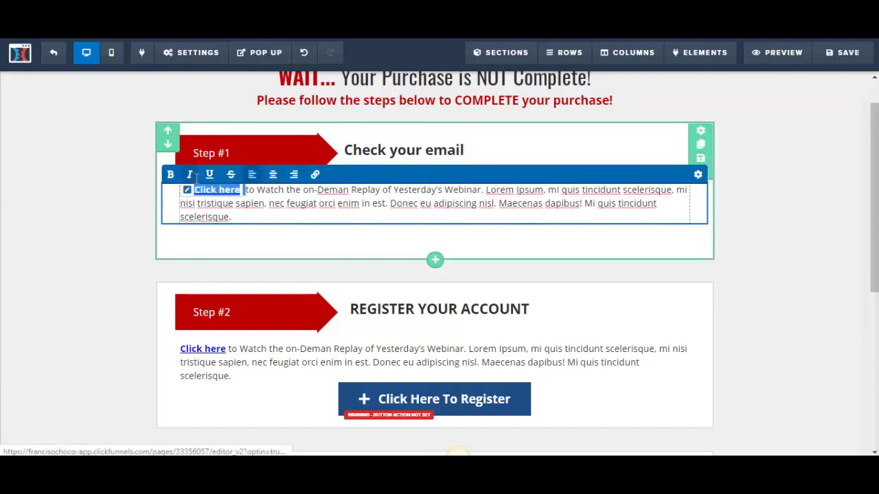
{"action": "left_click", "coordinate": [240, 195]}
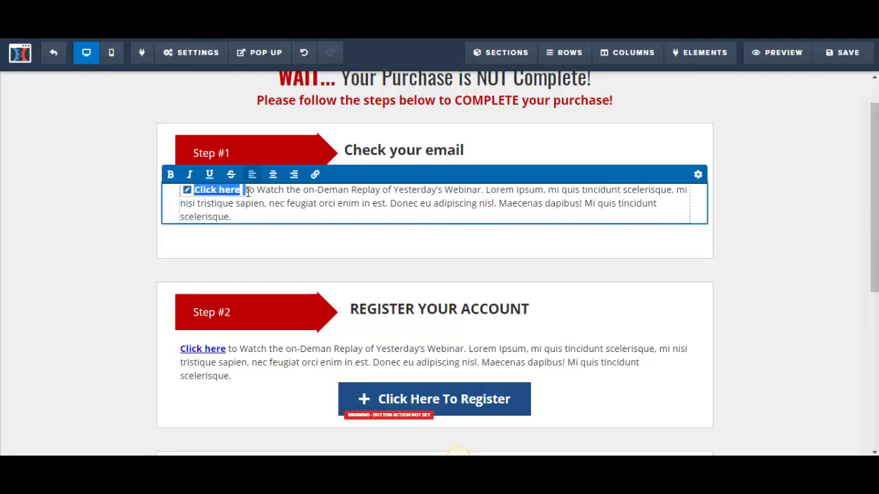
{"action": "key", "text": "BackSpace"}
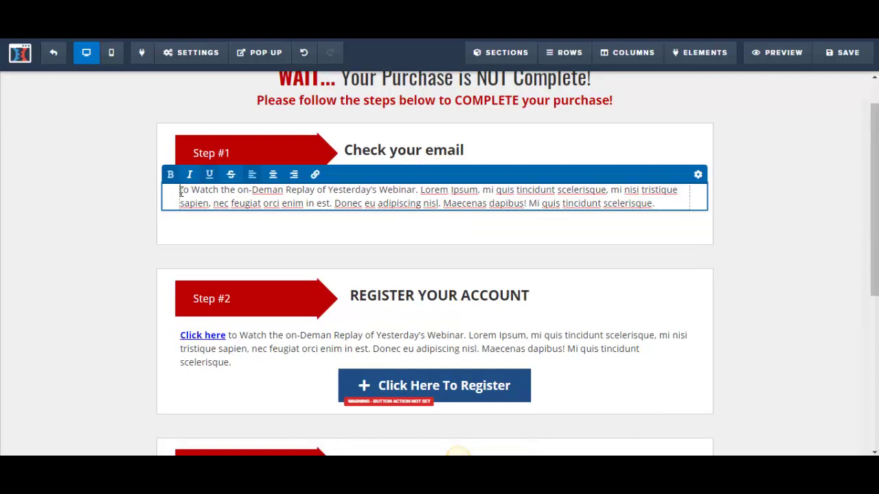
Rewrite the Step #1 paragraph: check inbox and spam folders, click confirm to receive future updates
{"action": "left_click_drag", "start_coordinate": [181, 190], "coordinate": [656, 217]}
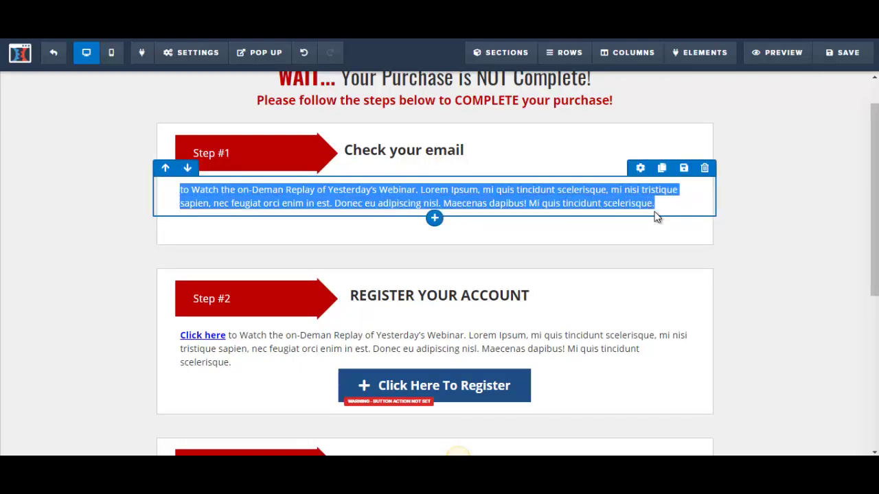
{"action": "left_click", "coordinate": [494, 206]}
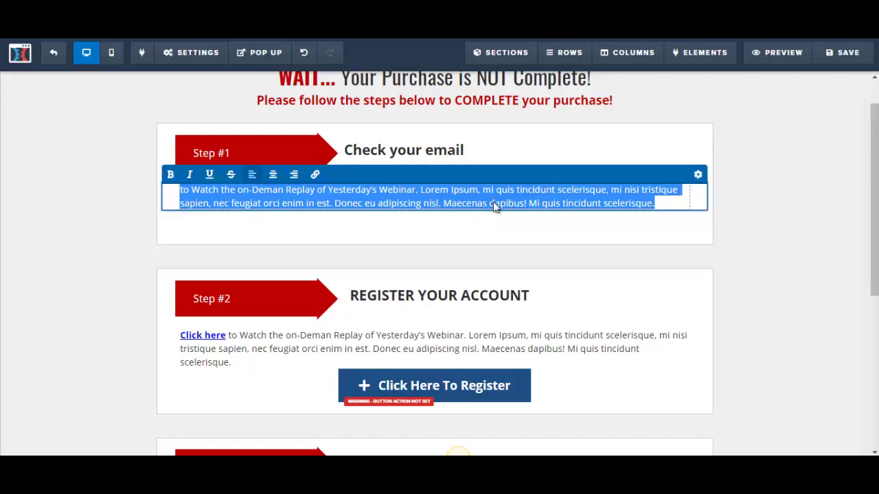
{"action": "type", "text": "Please check yo"}
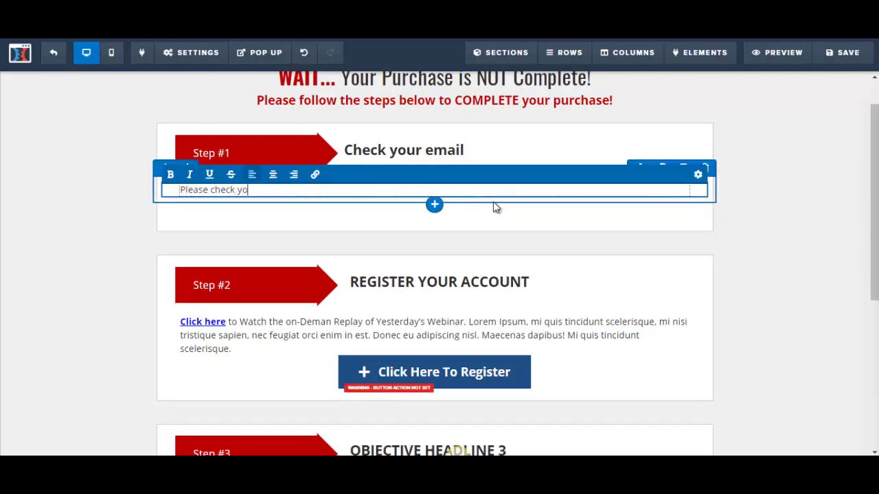
{"action": "type", "text": "ur inbox folder and your spa"}
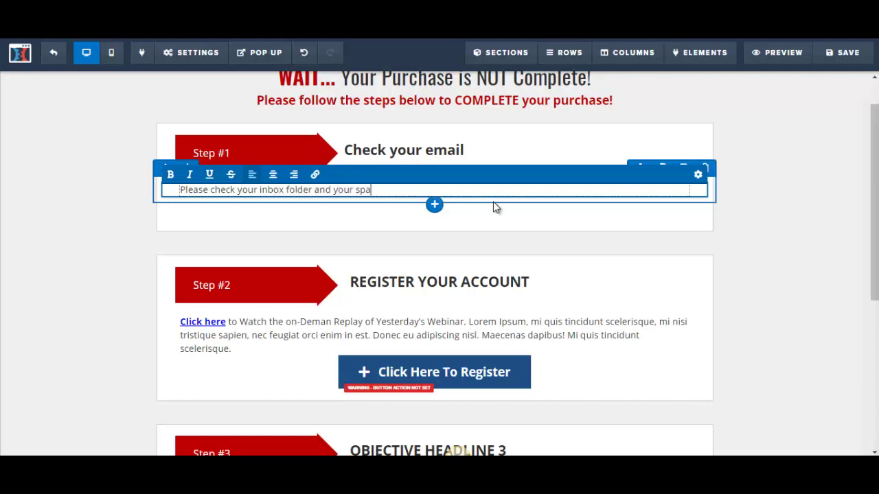
{"action": "type", "text": "m folder "}
{"action": "type", "text": " Click on th"}
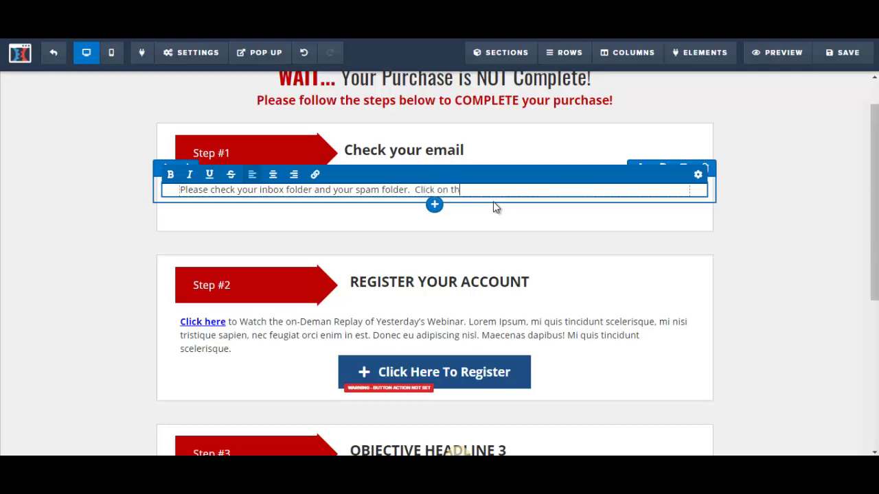
{"action": "type", "text": "e confirm button to ensure that you recie"}
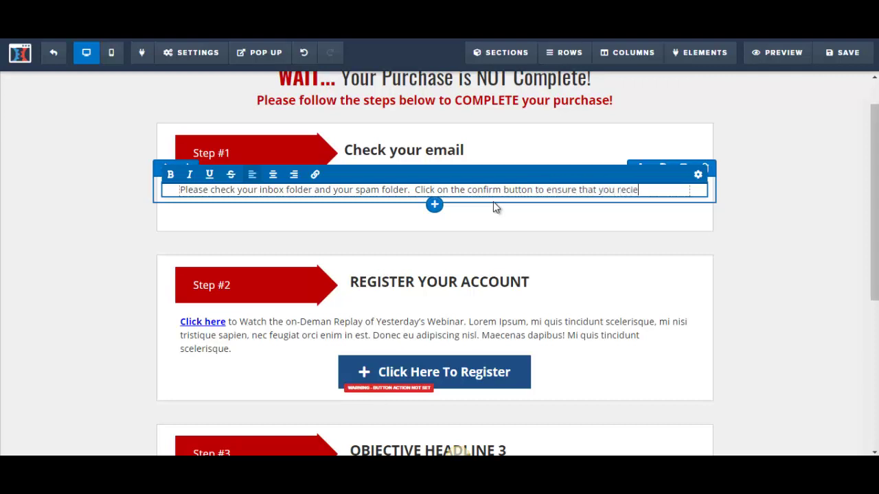
{"action": "key", "text": "BackSpace"}
{"action": "key", "text": "BackSpace"}
{"action": "type", "text": "eive future updates."}
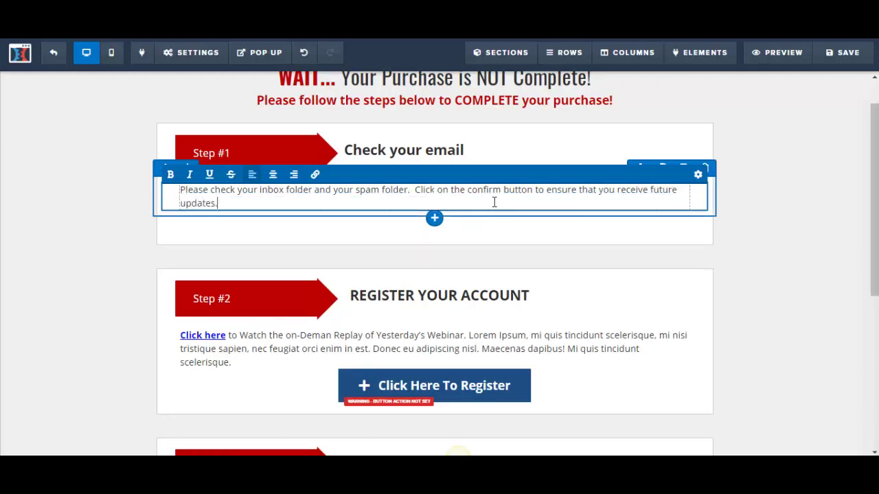
{"action": "key", "text": "super+c"}
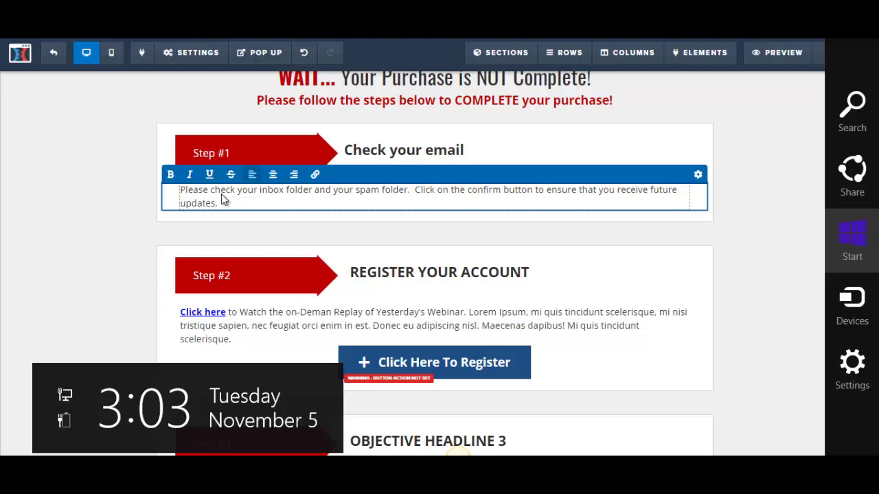
{"action": "key", "text": "Escape"}
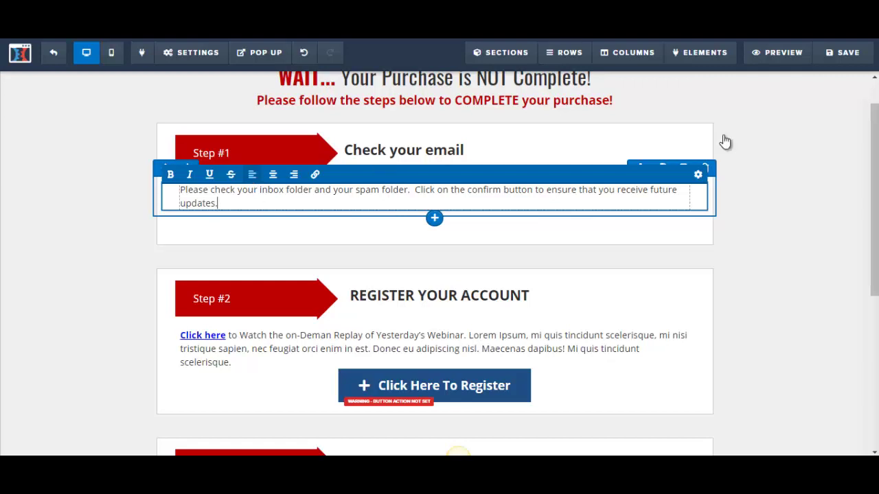
{"action": "left_click", "coordinate": [806, 161]}
Change the Step #2 heading from REGISTER YOUR ACCOUNT to 'Download your product.'
{"action": "scroll", "coordinate": [877, 196], "scroll_direction": "down", "scroll_amount": 1}
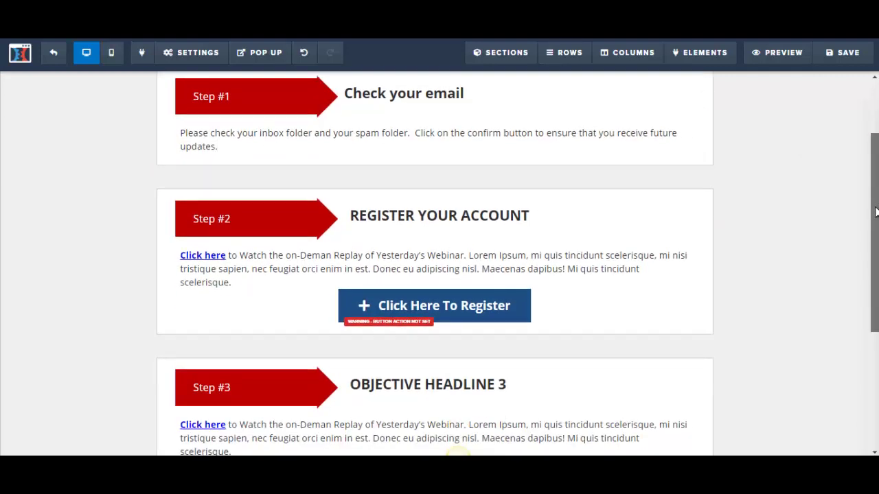
{"action": "left_click", "coordinate": [422, 218]}
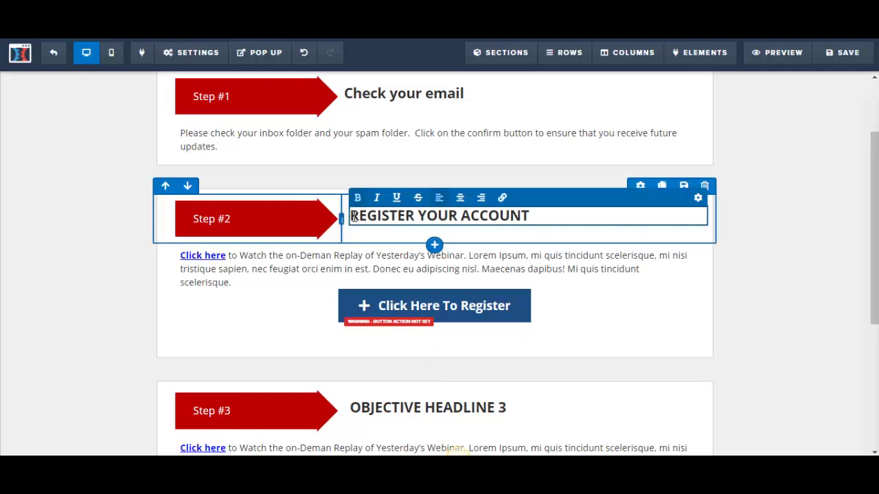
{"action": "left_click_drag", "start_coordinate": [352, 217], "coordinate": [548, 218]}
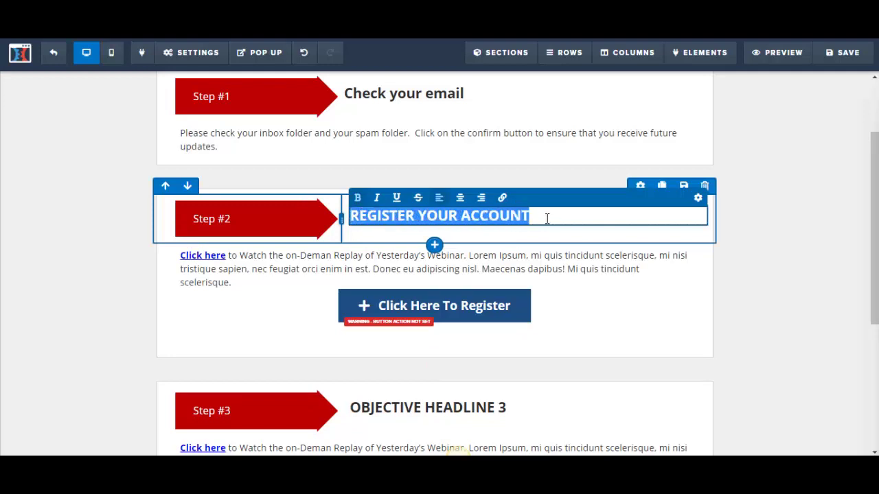
{"action": "type", "text": "Downl"}
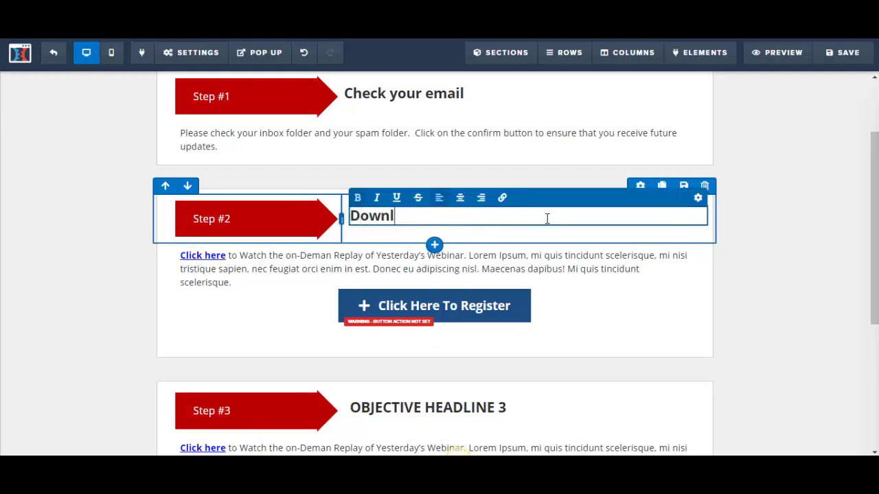
{"action": "type", "text": "oad your pro"}
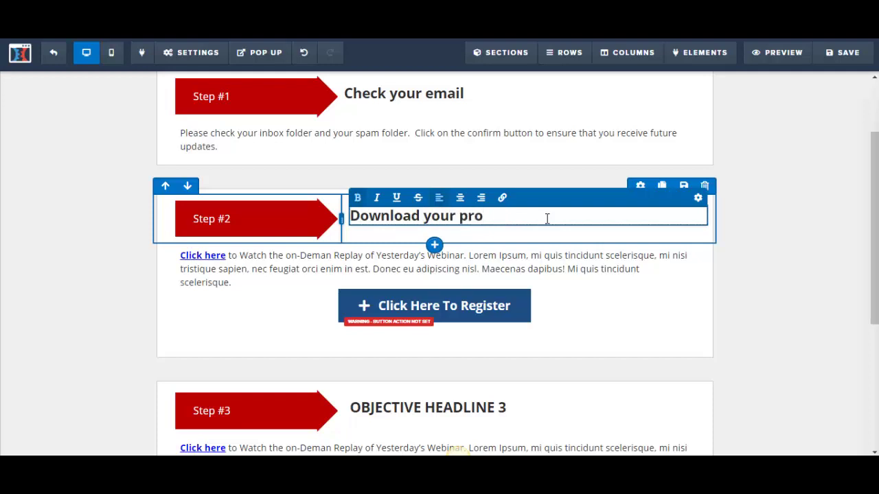
{"action": "type", "text": "duct."}
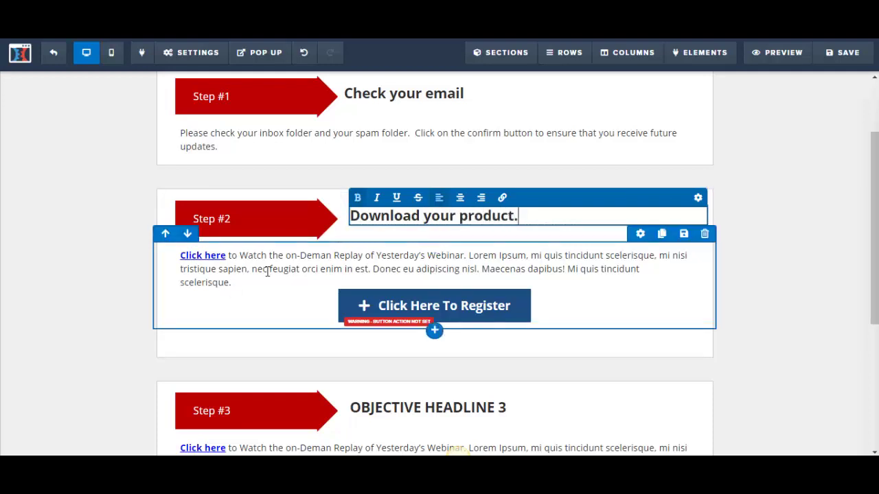
{"action": "left_click", "coordinate": [269, 276]}
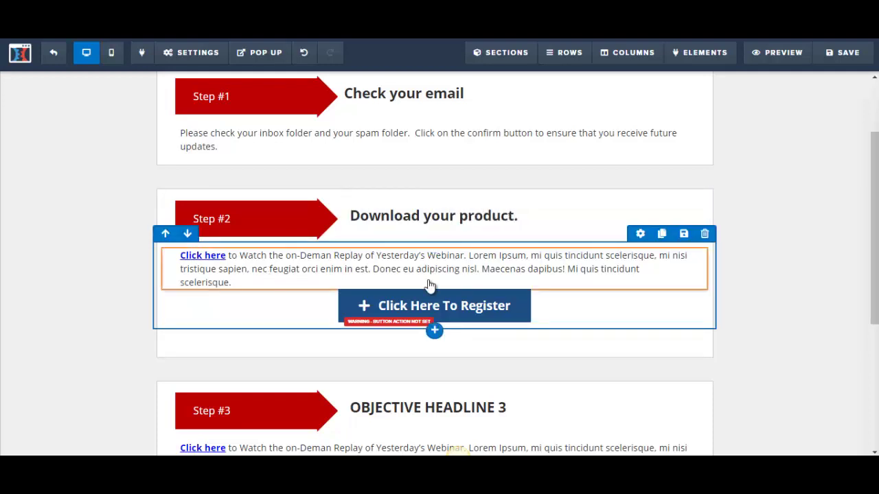
{"action": "left_click", "coordinate": [210, 260]}
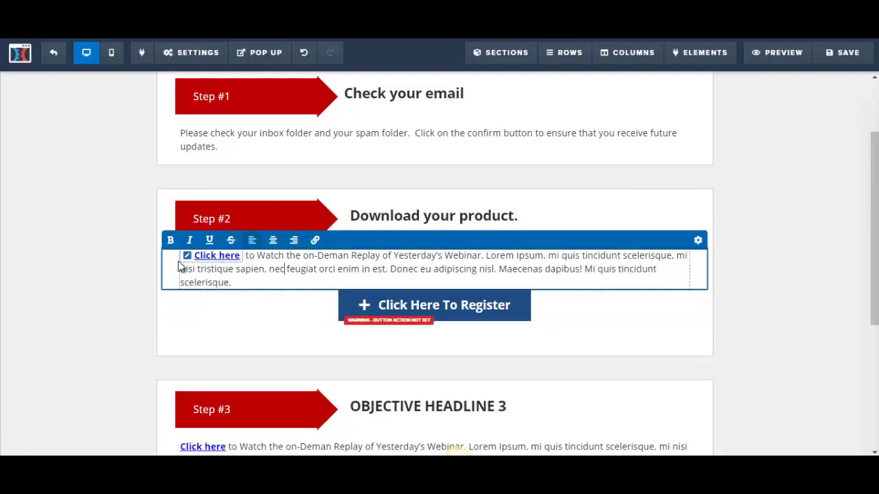
In the Step #2 button's settings, change the label's 'Register' to 'Download'
{"action": "left_click", "coordinate": [505, 320]}
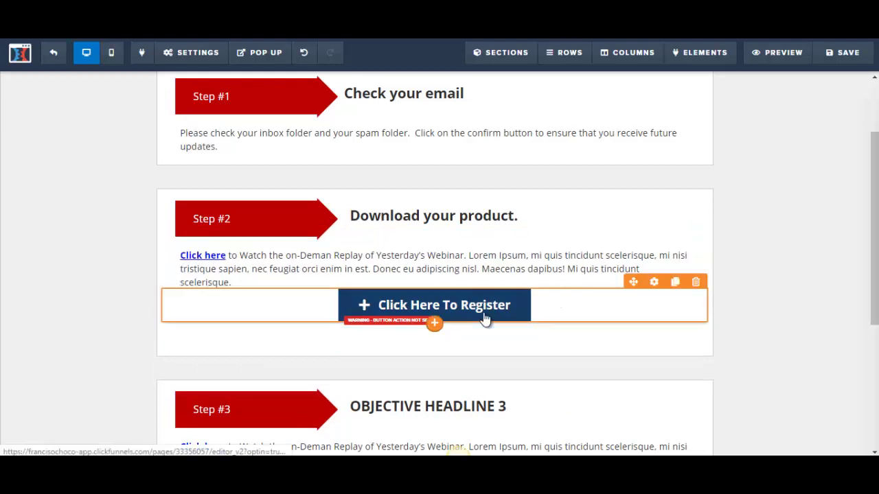
{"action": "left_click", "coordinate": [485, 318]}
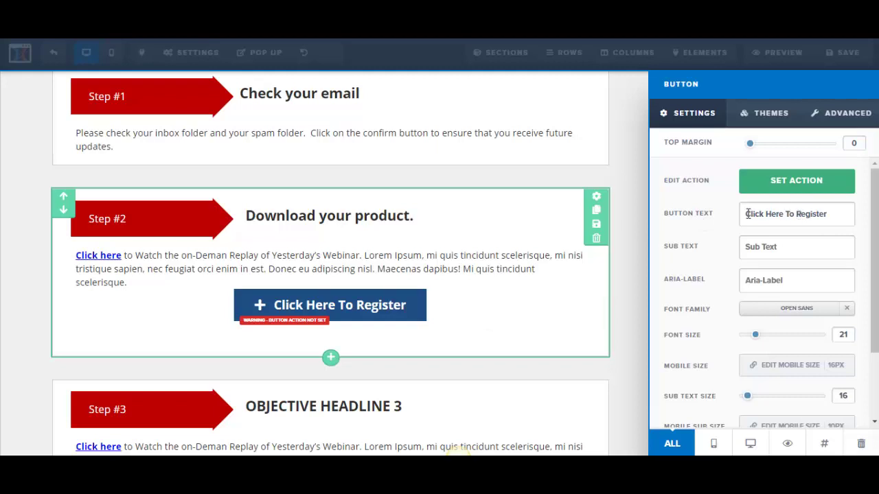
{"action": "double_click", "coordinate": [806, 214]}
{"action": "type", "text": "Download"}
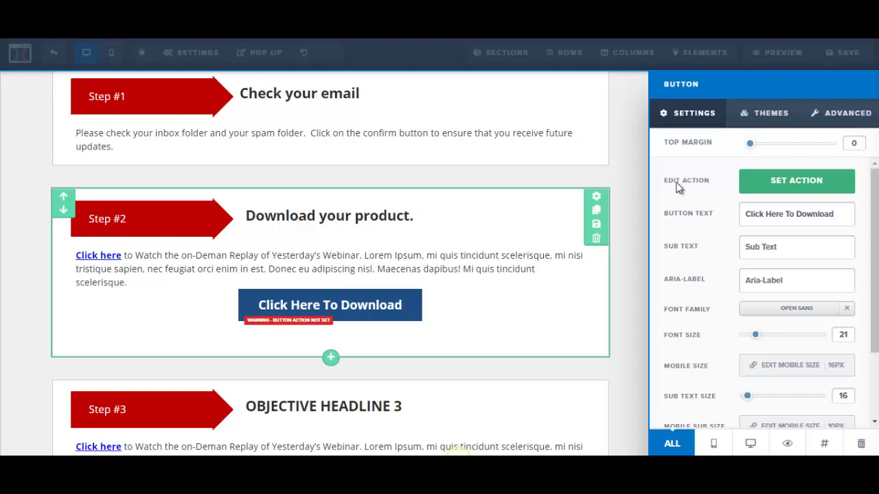
{"action": "left_click", "coordinate": [796, 180]}
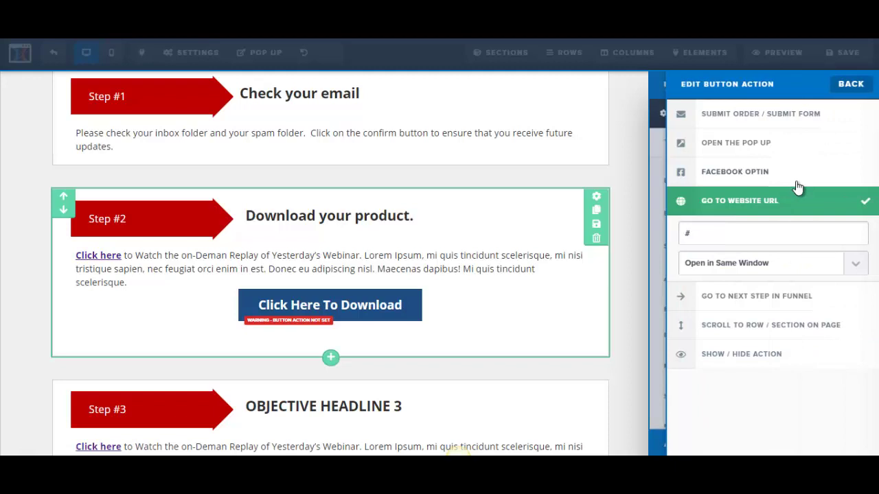
{"action": "left_click_drag", "start_coordinate": [709, 233], "coordinate": [679, 231]}
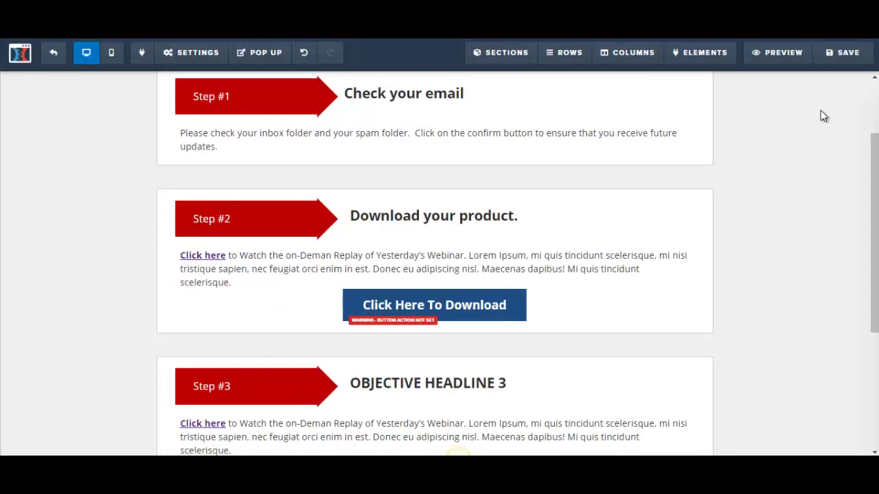
Delete the Step #3 block and the Step #4 CHECK YOUR EMAIL block
{"action": "scroll", "coordinate": [439, 275], "scroll_direction": "down", "scroll_amount": 2}
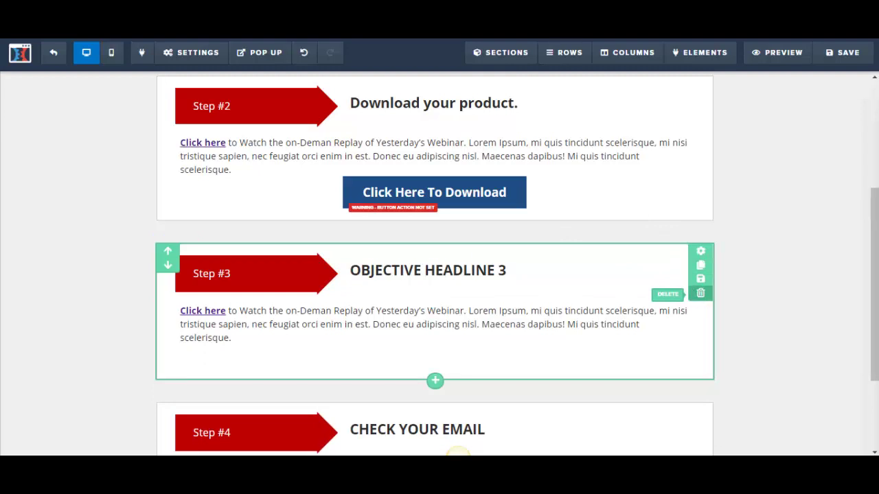
{"action": "left_click", "coordinate": [699, 294]}
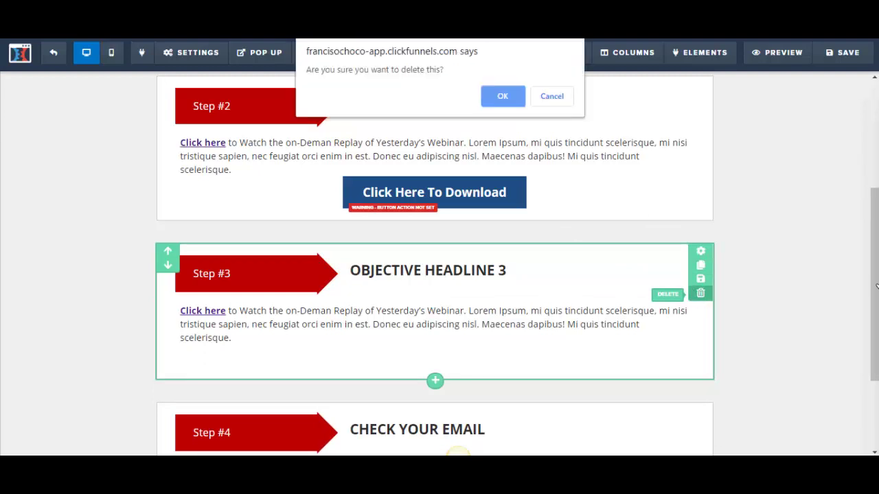
{"action": "left_click", "coordinate": [503, 96]}
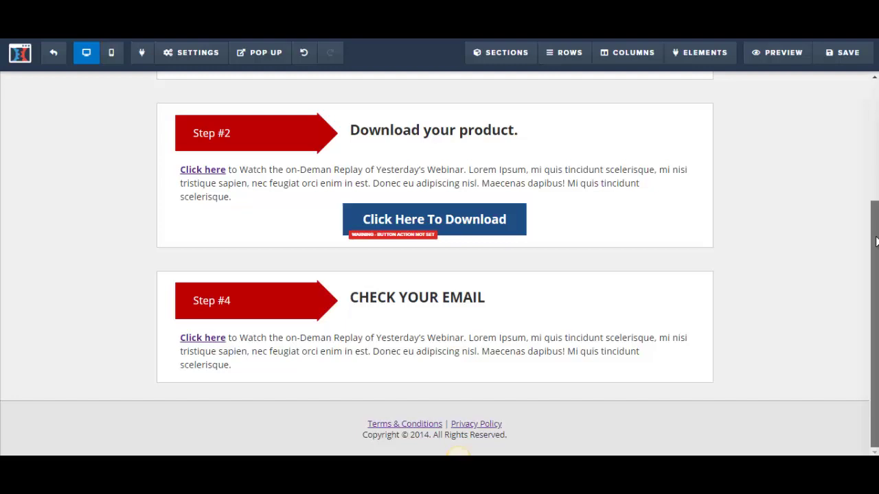
{"action": "left_click_drag", "start_coordinate": [877, 211], "coordinate": [876, 115]}
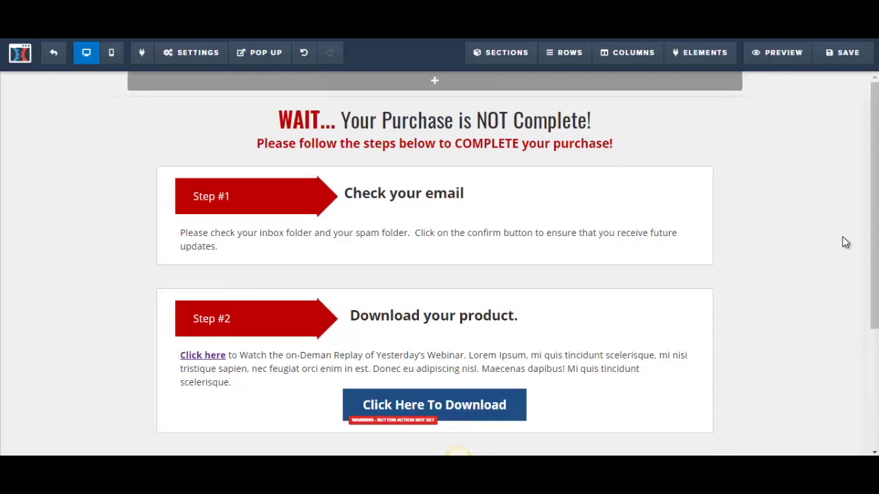
{"action": "scroll", "coordinate": [876, 219], "scroll_direction": "down", "scroll_amount": 3}
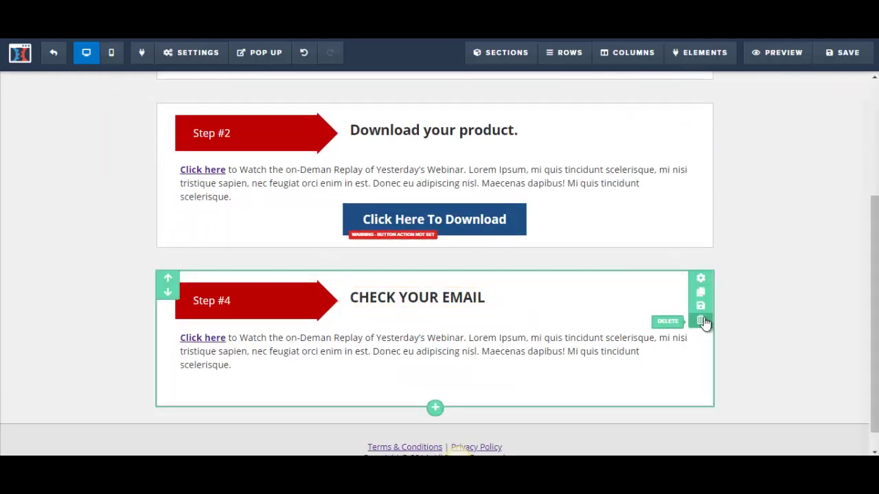
{"action": "left_click", "coordinate": [701, 321]}
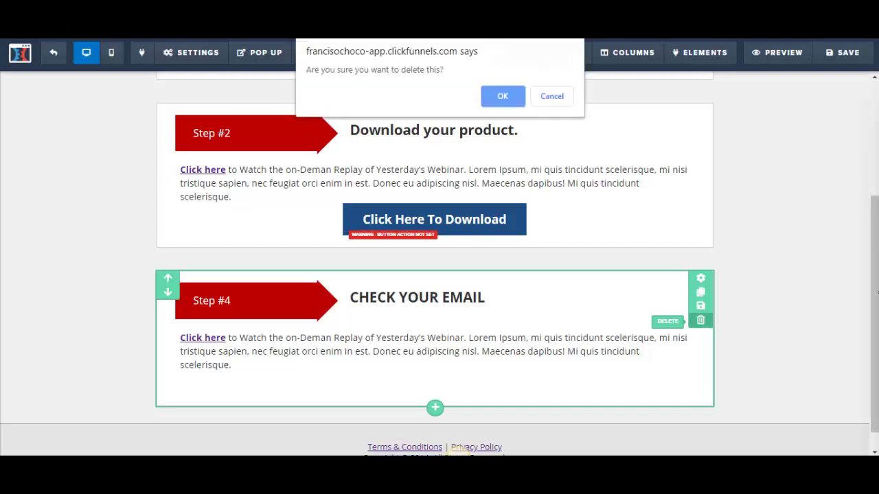
{"action": "left_click", "coordinate": [509, 102]}
{"action": "scroll", "coordinate": [876, 157], "scroll_direction": "up", "scroll_amount": 1}
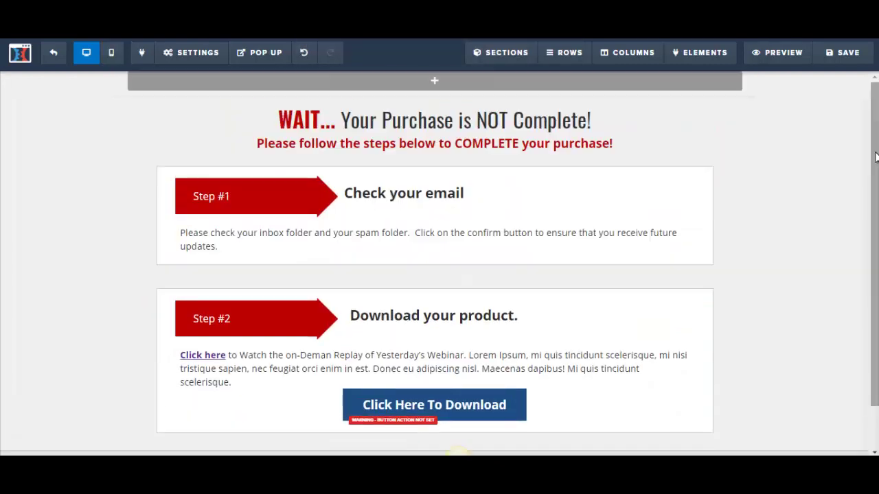